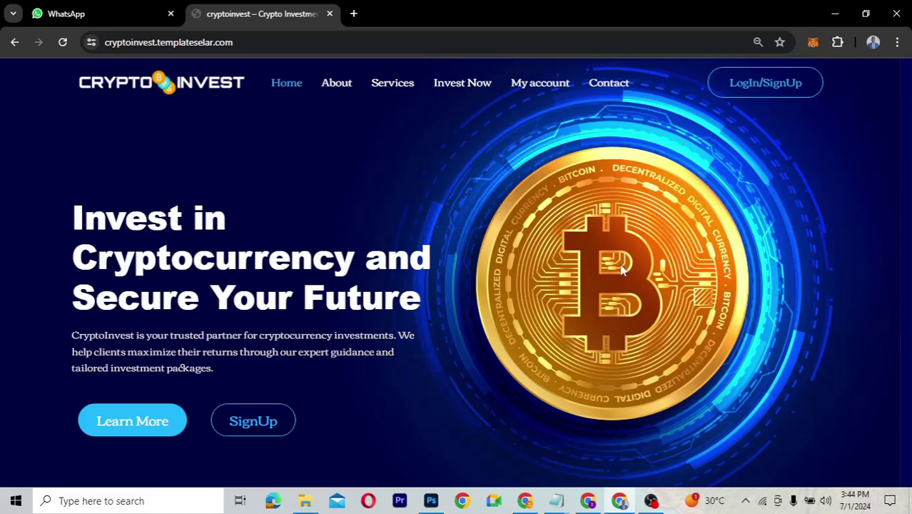
Scroll the homepage to the Gold, Silver and Bronze cards offering 35%, 20% and 10% in 30 days
{"action": "scroll", "coordinate": [621, 269], "scroll_direction": "down", "scroll_amount": 2}
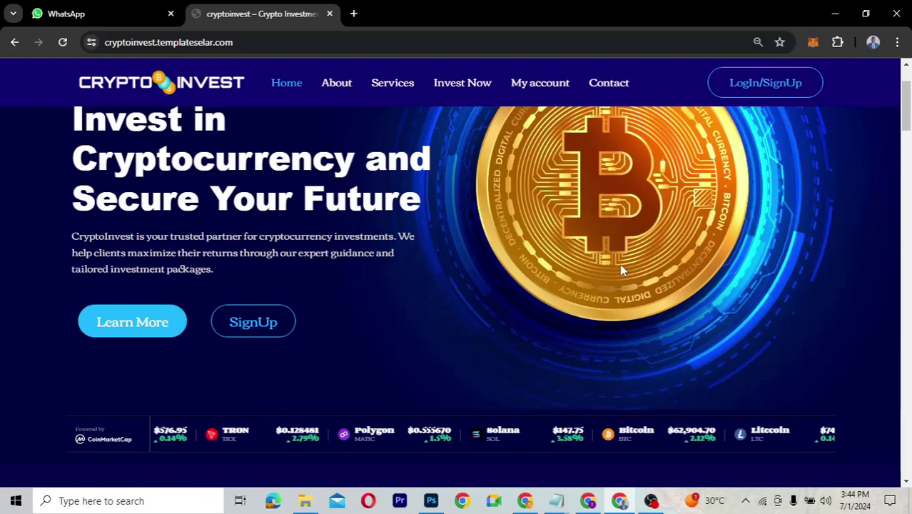
{"action": "scroll", "coordinate": [620, 267], "scroll_direction": "down", "scroll_amount": 4}
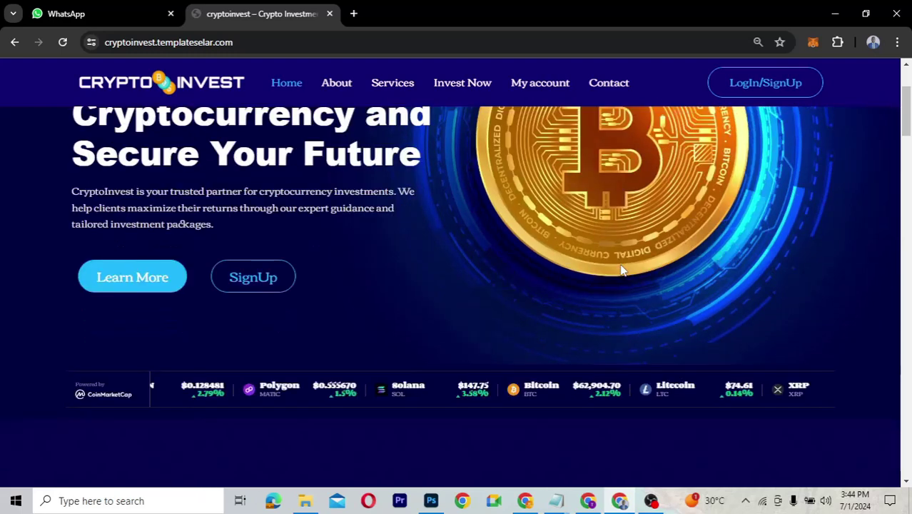
{"action": "scroll", "coordinate": [621, 266], "scroll_direction": "down", "scroll_amount": 3}
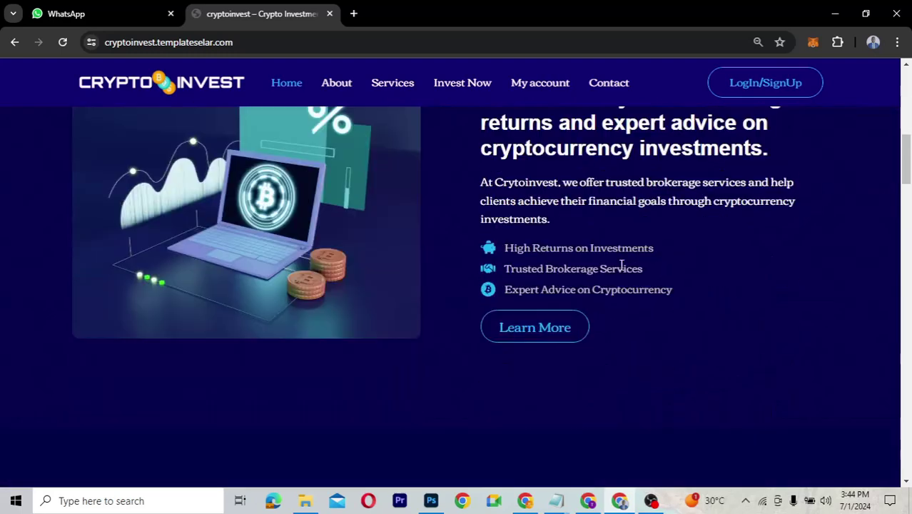
{"action": "scroll", "coordinate": [621, 268], "scroll_direction": "down", "scroll_amount": 2}
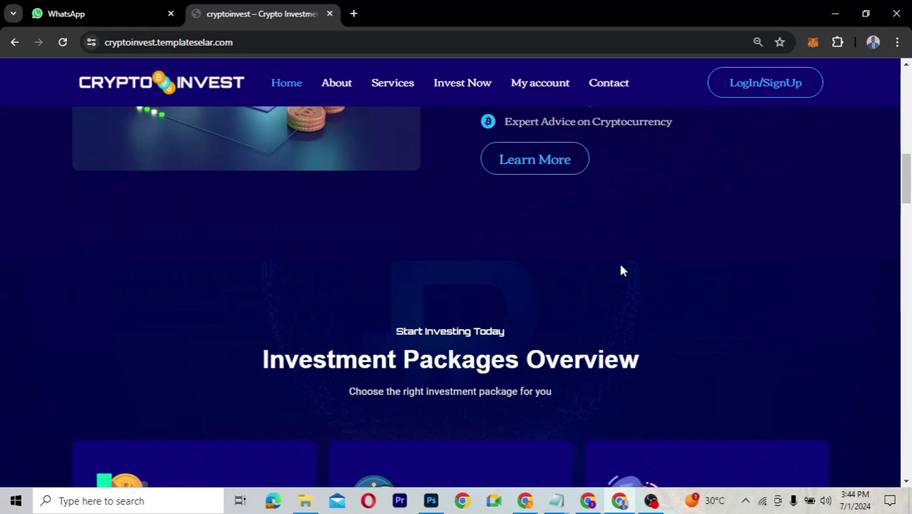
{"action": "scroll", "coordinate": [621, 270], "scroll_direction": "down", "scroll_amount": 2}
{"action": "scroll", "coordinate": [621, 270], "scroll_direction": "up", "scroll_amount": 11}
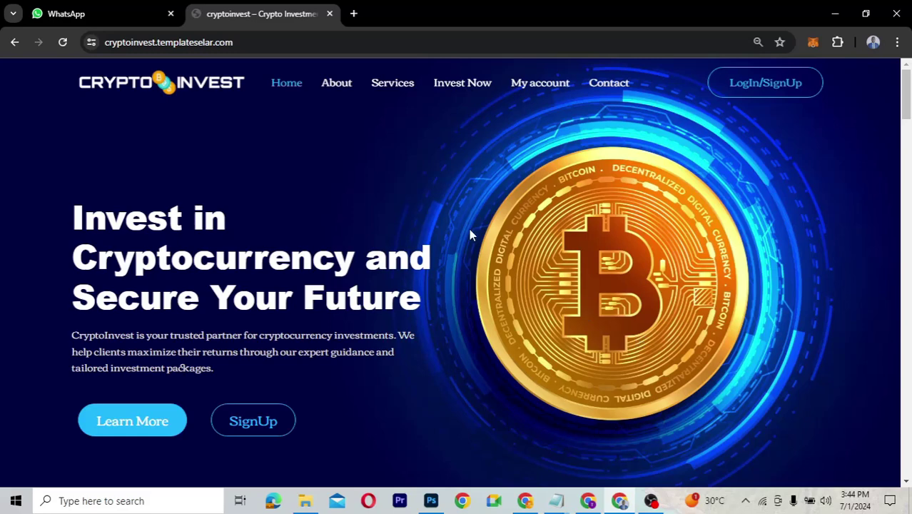
{"action": "scroll", "coordinate": [489, 211], "scroll_direction": "down", "scroll_amount": 3}
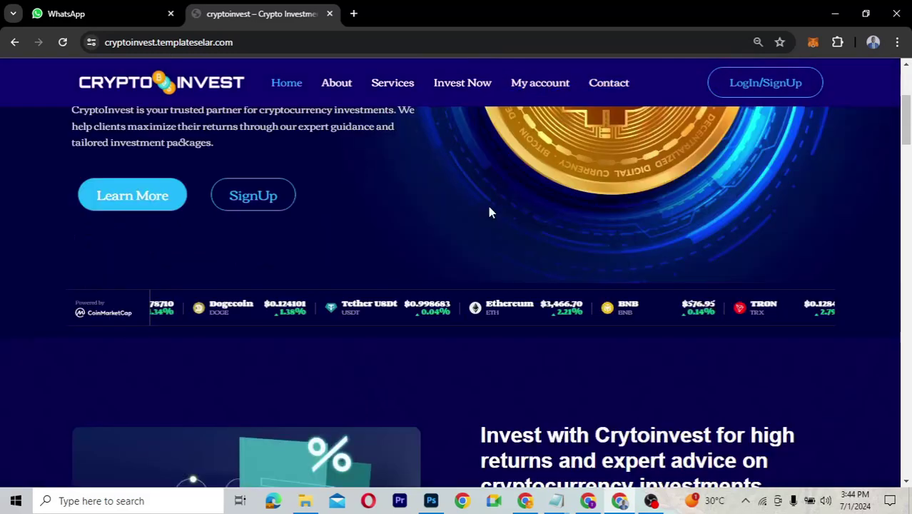
{"action": "scroll", "coordinate": [489, 211], "scroll_direction": "up", "scroll_amount": 3}
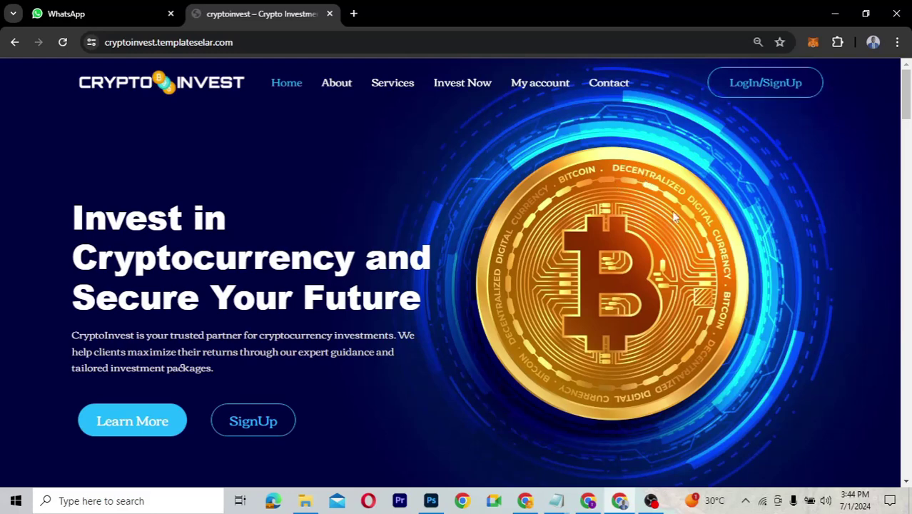
{"action": "scroll", "coordinate": [514, 274], "scroll_direction": "down", "scroll_amount": 1}
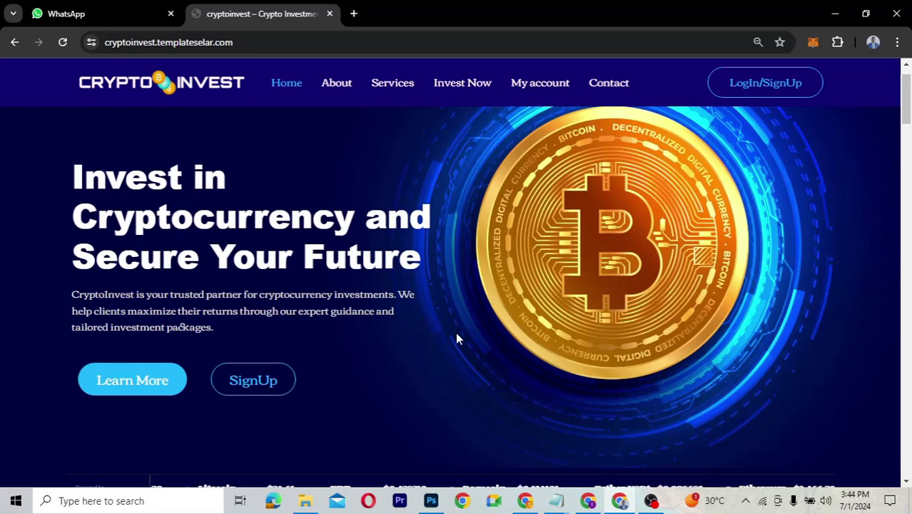
{"action": "scroll", "coordinate": [457, 339], "scroll_direction": "down", "scroll_amount": 2}
{"action": "scroll", "coordinate": [457, 335], "scroll_direction": "down", "scroll_amount": 1}
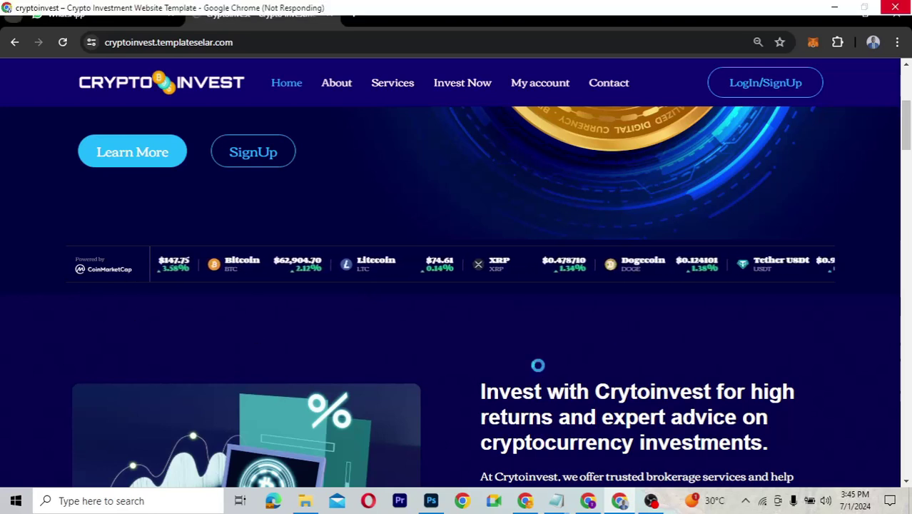
{"action": "scroll", "coordinate": [538, 365], "scroll_direction": "down", "scroll_amount": 2}
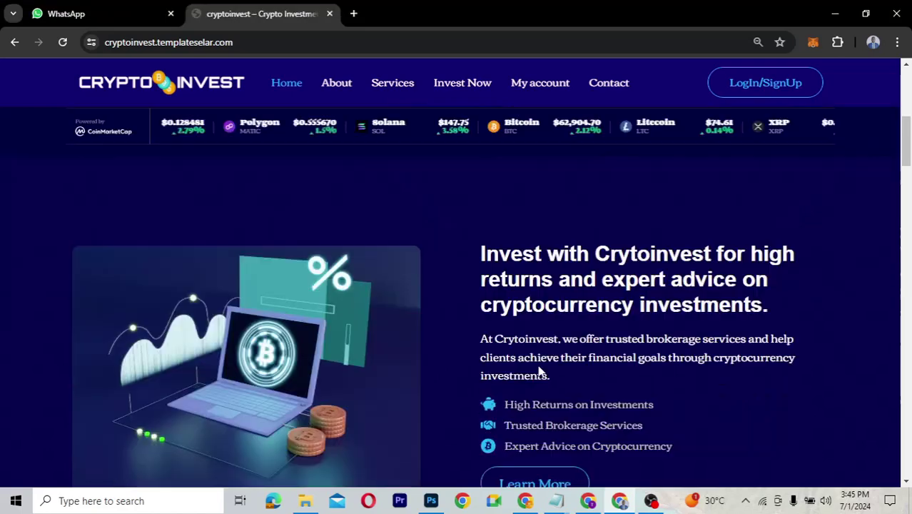
{"action": "scroll", "coordinate": [539, 370], "scroll_direction": "down", "scroll_amount": 1}
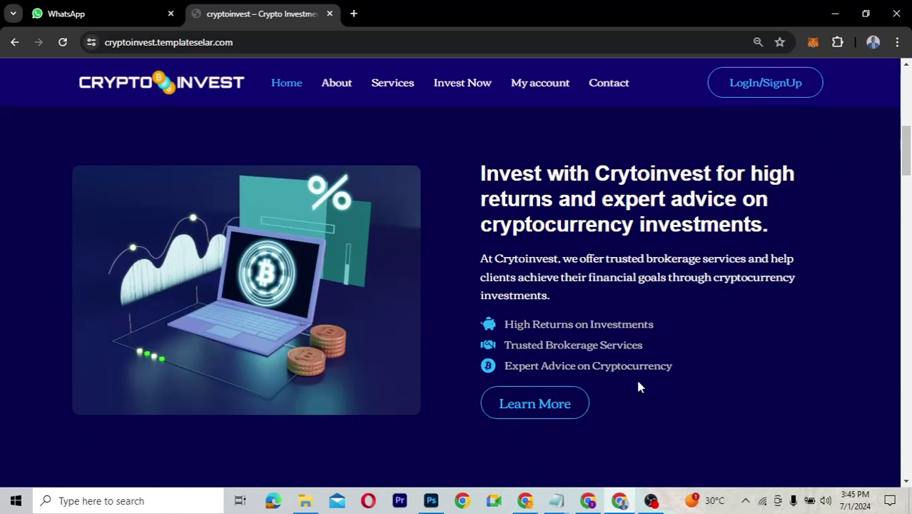
{"action": "scroll", "coordinate": [639, 384], "scroll_direction": "down", "scroll_amount": 1}
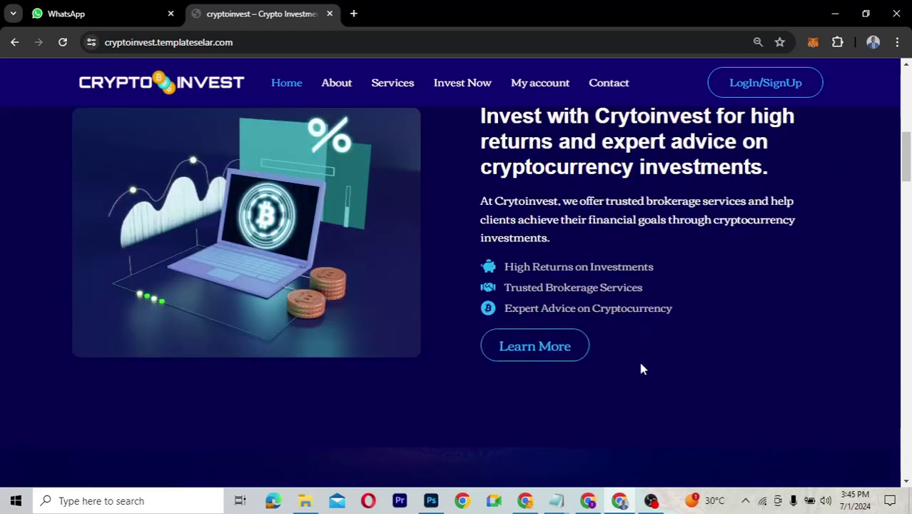
{"action": "scroll", "coordinate": [640, 369], "scroll_direction": "down", "scroll_amount": 2}
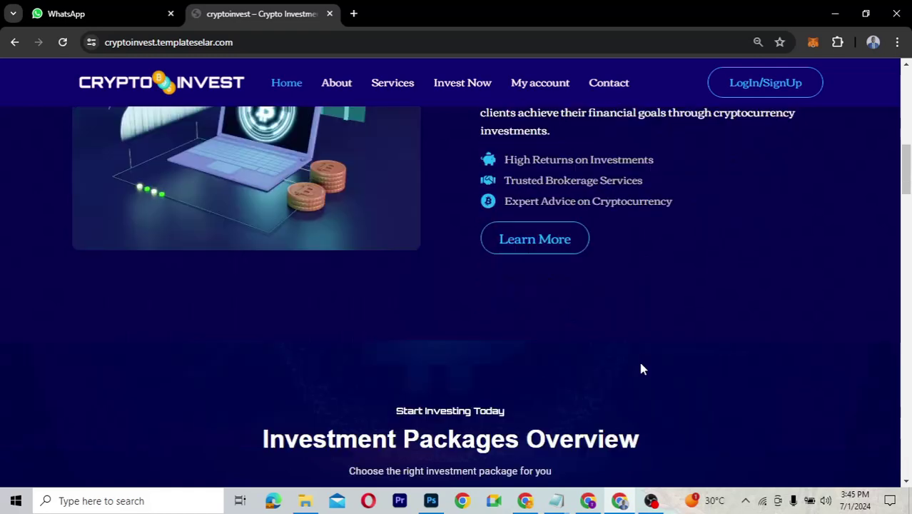
{"action": "scroll", "coordinate": [640, 369], "scroll_direction": "down", "scroll_amount": 3}
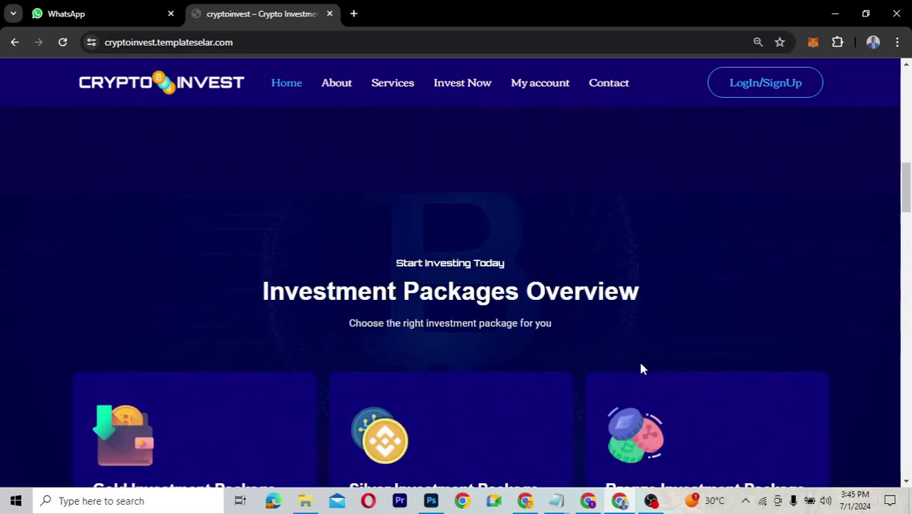
{"action": "scroll", "coordinate": [641, 369], "scroll_direction": "down", "scroll_amount": 2}
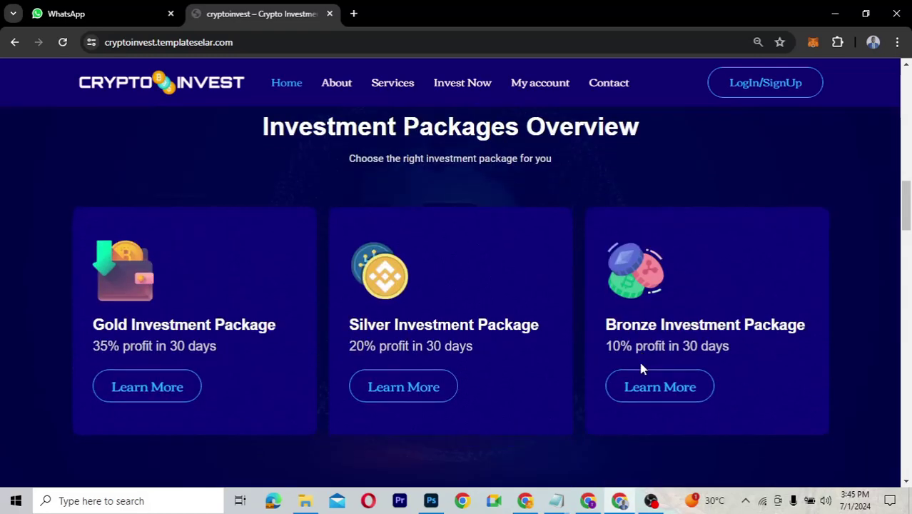
{"action": "scroll", "coordinate": [640, 364], "scroll_direction": "up", "scroll_amount": 1}
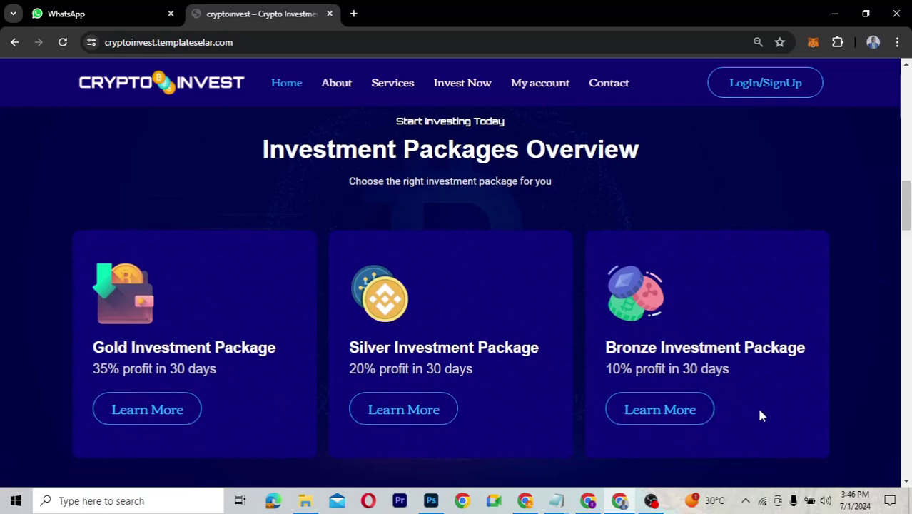
{"action": "scroll", "coordinate": [759, 415], "scroll_direction": "down", "scroll_amount": 2}
{"action": "scroll", "coordinate": [759, 416], "scroll_direction": "down", "scroll_amount": 4}
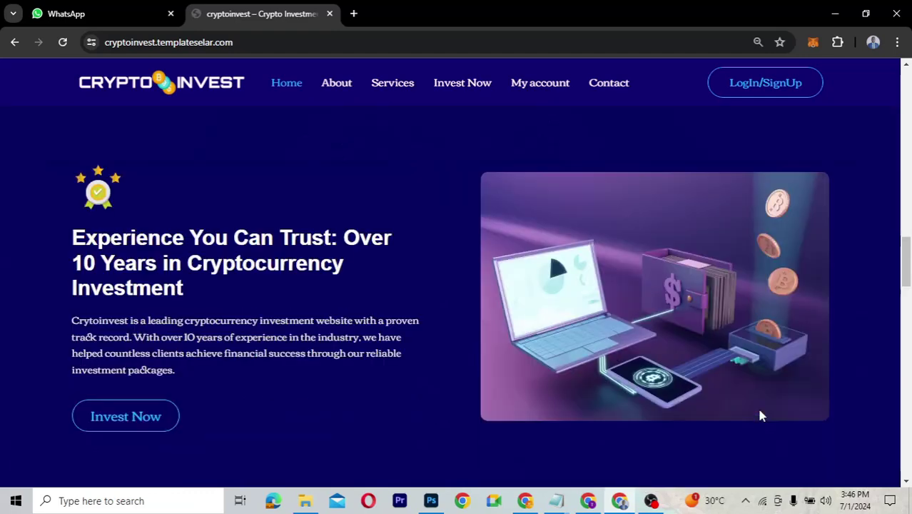
{"action": "scroll", "coordinate": [759, 415], "scroll_direction": "down", "scroll_amount": 1}
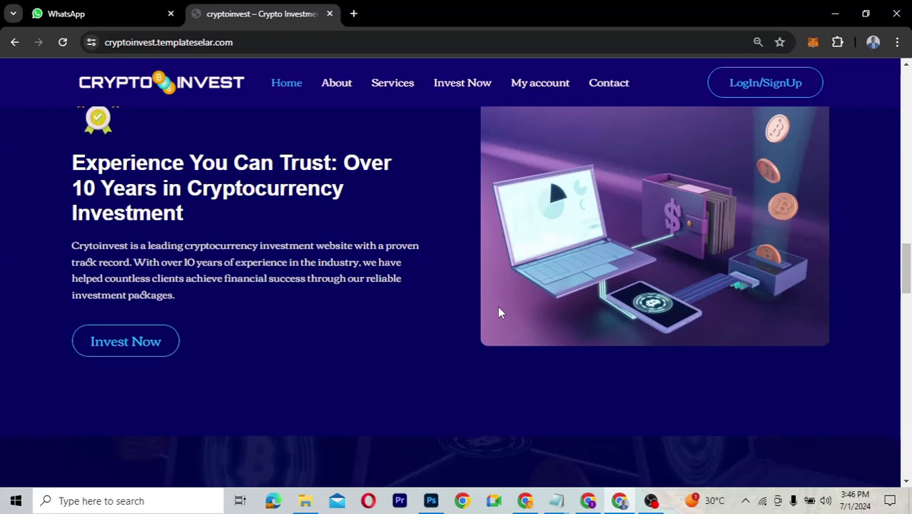
{"action": "scroll", "coordinate": [498, 311], "scroll_direction": "down", "scroll_amount": 1}
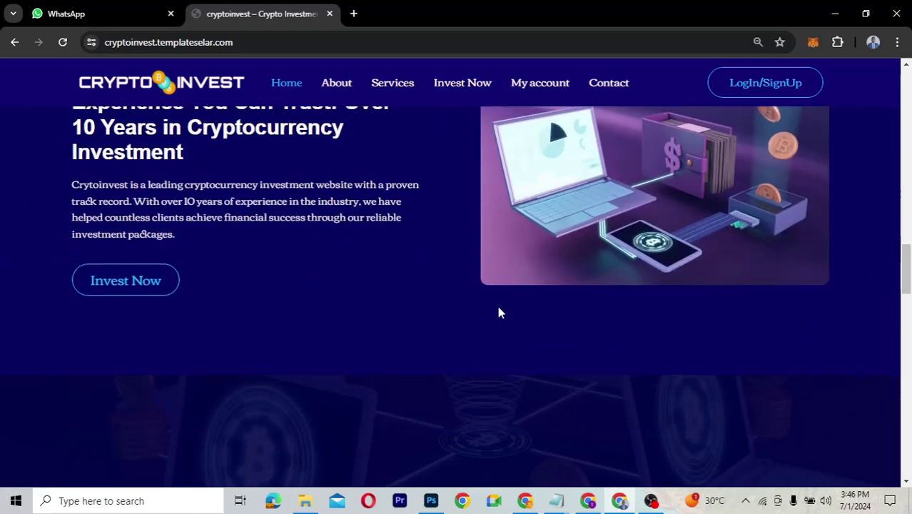
{"action": "scroll", "coordinate": [499, 312], "scroll_direction": "down", "scroll_amount": 4}
{"action": "scroll", "coordinate": [500, 307], "scroll_direction": "down", "scroll_amount": 1}
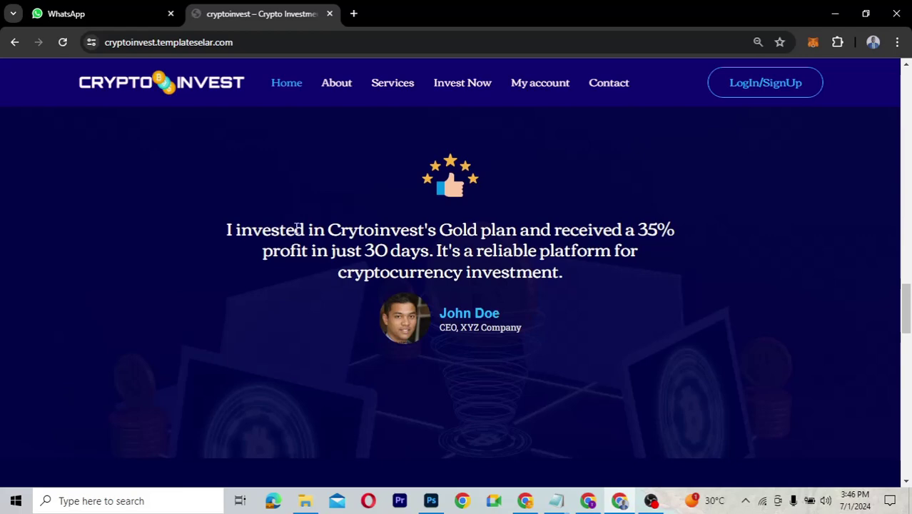
{"action": "scroll", "coordinate": [649, 411], "scroll_direction": "down", "scroll_amount": 1}
{"action": "scroll", "coordinate": [649, 412], "scroll_direction": "down", "scroll_amount": 1}
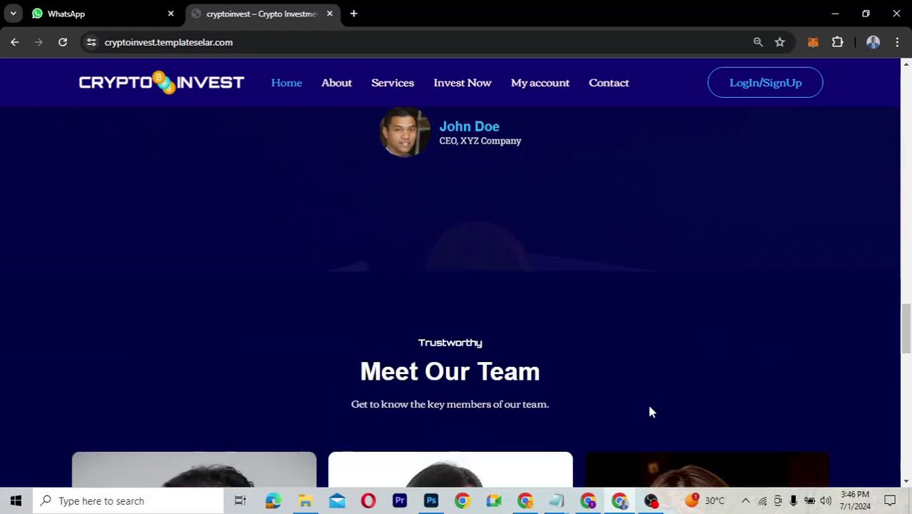
{"action": "scroll", "coordinate": [601, 341], "scroll_direction": "up", "scroll_amount": 2}
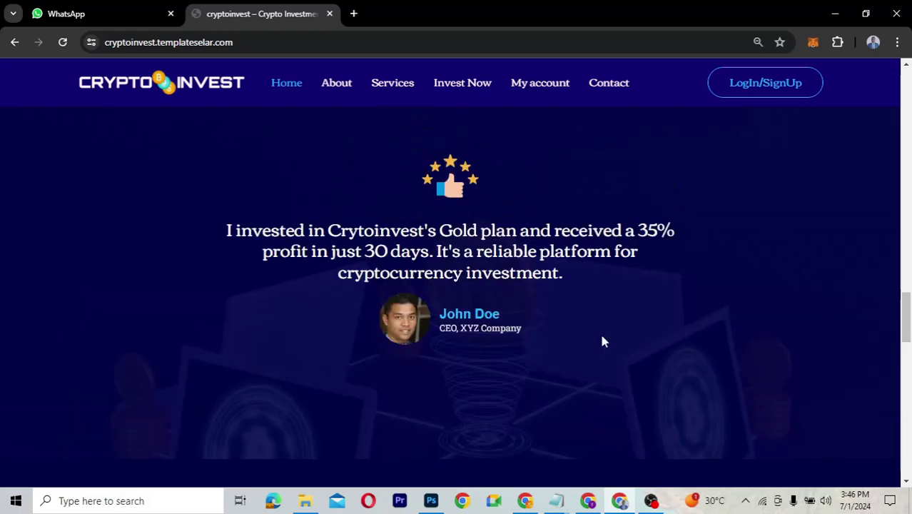
{"action": "scroll", "coordinate": [602, 342], "scroll_direction": "down", "scroll_amount": 2}
{"action": "scroll", "coordinate": [602, 342], "scroll_direction": "down", "scroll_amount": 1}
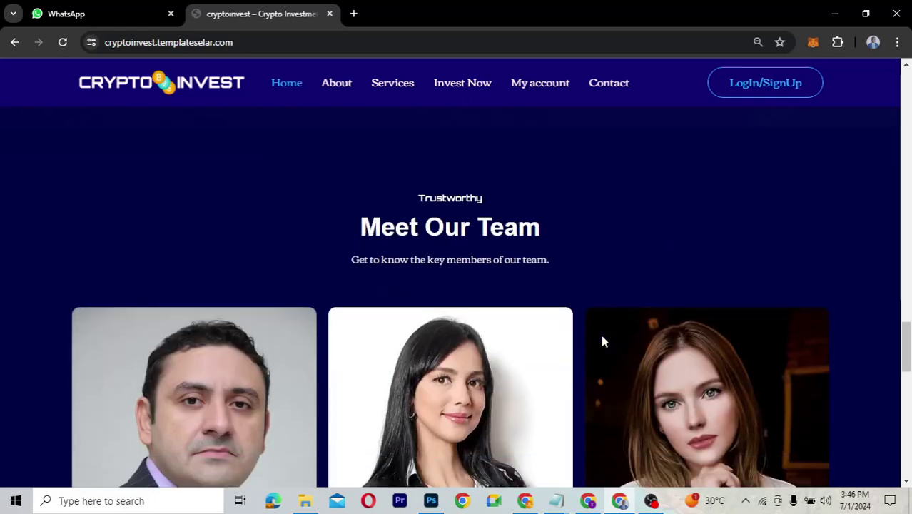
{"action": "scroll", "coordinate": [602, 342], "scroll_direction": "down", "scroll_amount": 1}
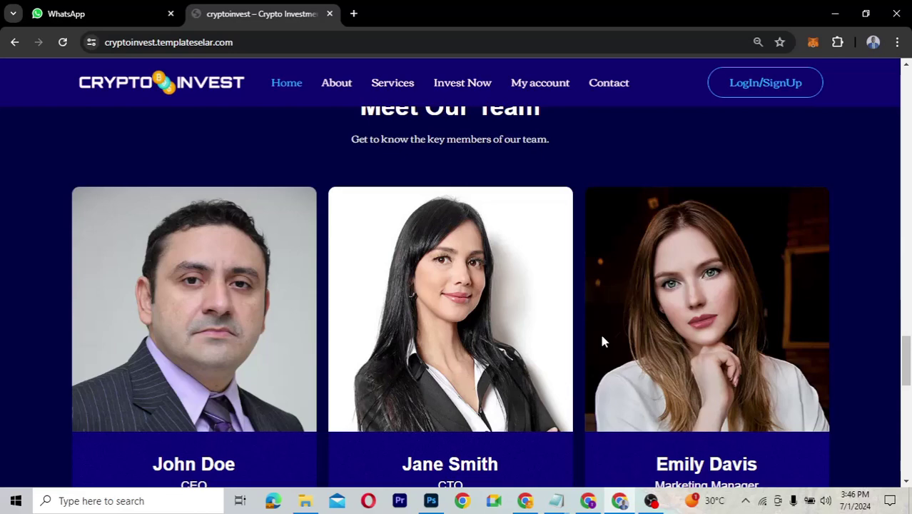
{"action": "scroll", "coordinate": [602, 342], "scroll_direction": "down", "scroll_amount": 3}
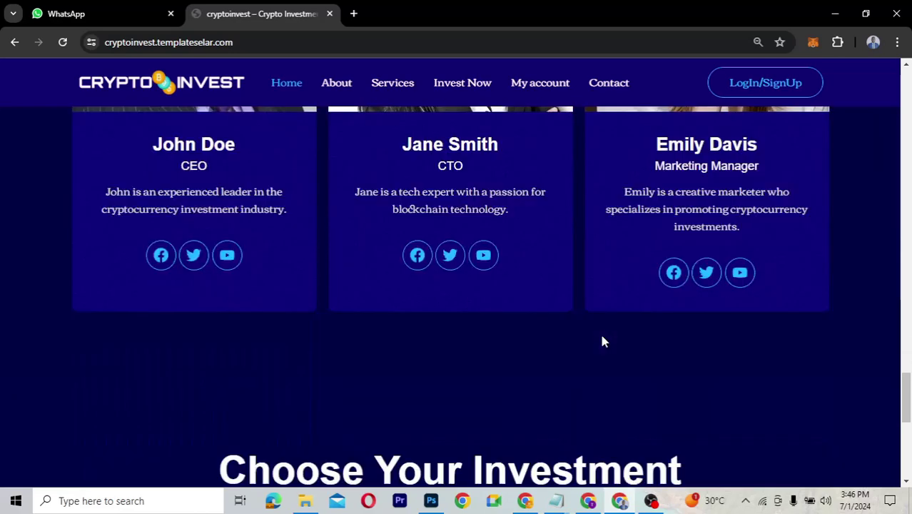
{"action": "scroll", "coordinate": [602, 342], "scroll_direction": "down", "scroll_amount": 1}
{"action": "scroll", "coordinate": [601, 342], "scroll_direction": "down", "scroll_amount": 1}
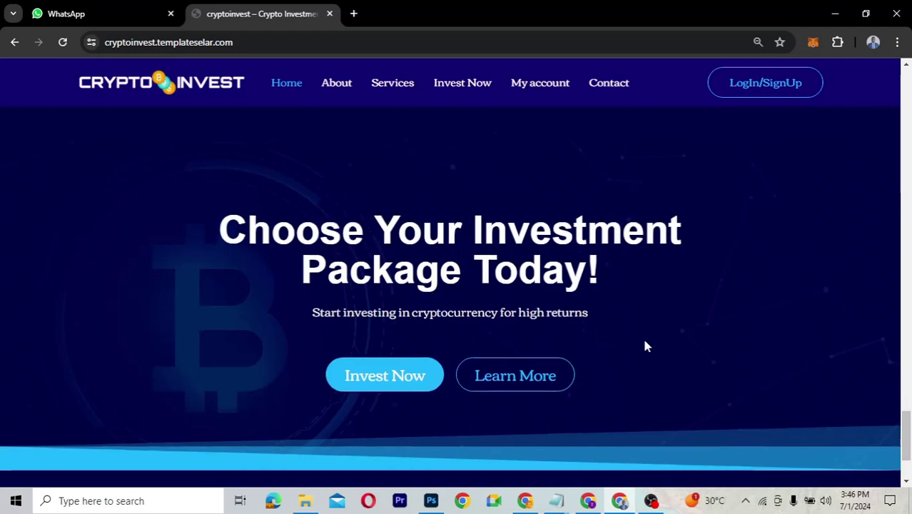
{"action": "scroll", "coordinate": [645, 344], "scroll_direction": "down", "scroll_amount": 2}
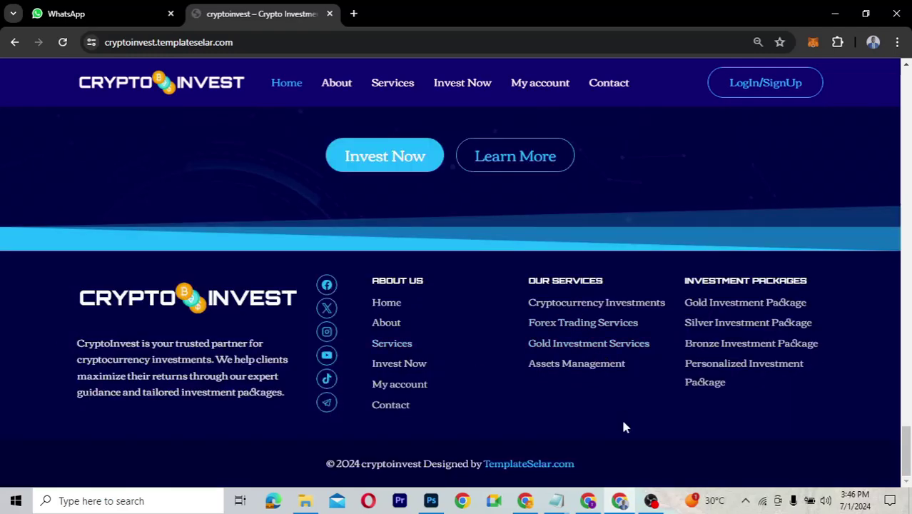
{"action": "scroll", "coordinate": [674, 247], "scroll_direction": "up", "scroll_amount": 1}
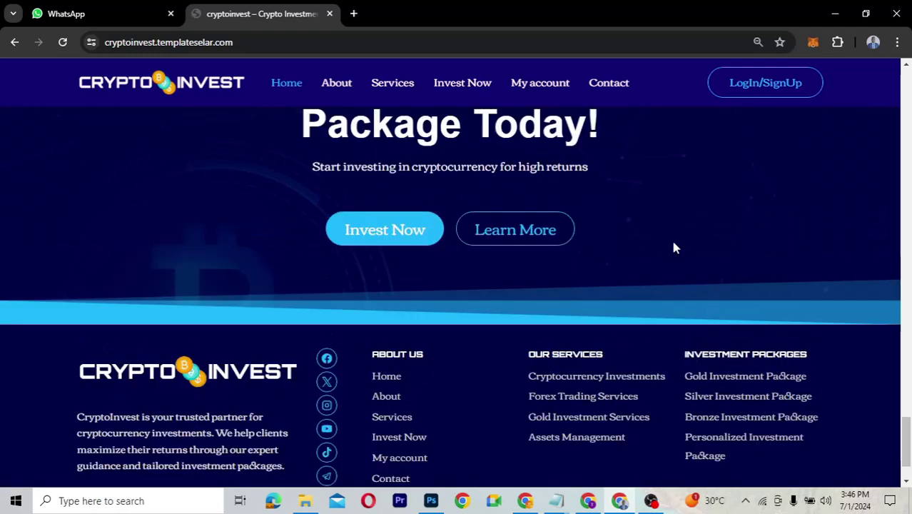
{"action": "scroll", "coordinate": [674, 247], "scroll_direction": "down", "scroll_amount": 1}
{"action": "scroll", "coordinate": [674, 247], "scroll_direction": "up", "scroll_amount": 15}
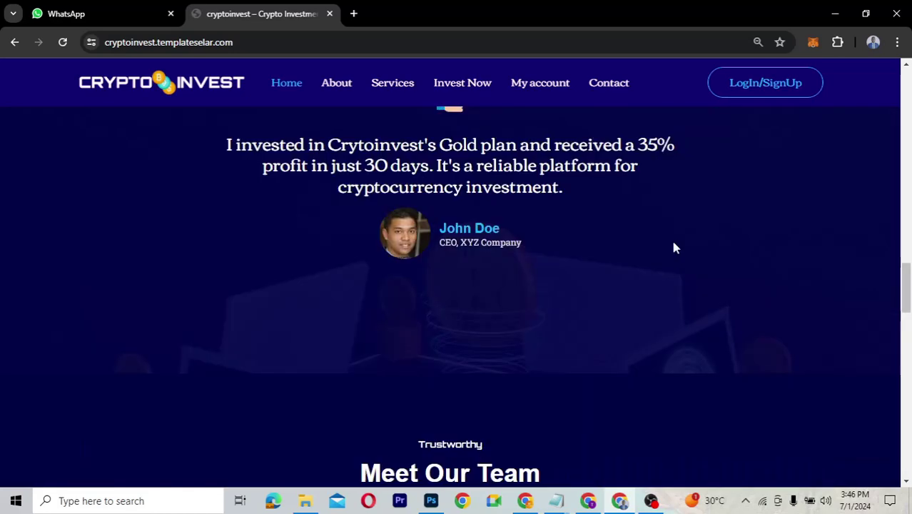
{"action": "scroll", "coordinate": [674, 247], "scroll_direction": "up", "scroll_amount": 3}
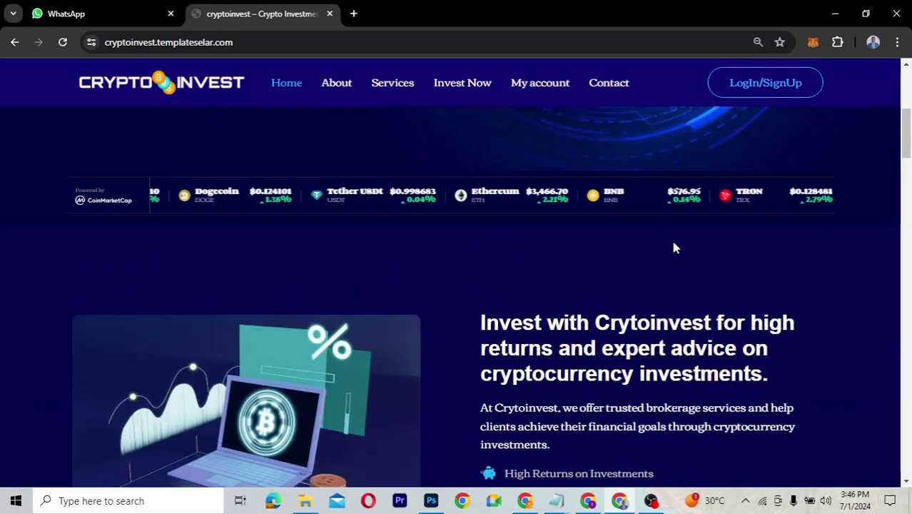
{"action": "scroll", "coordinate": [674, 247], "scroll_direction": "up", "scroll_amount": 5}
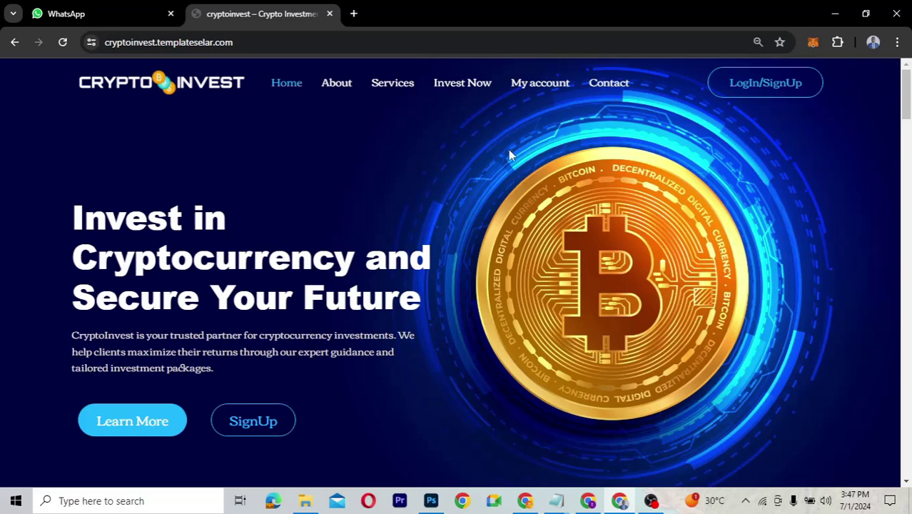
Log in through My account with the username and the password copied from Notepad
{"action": "left_click", "coordinate": [554, 86]}
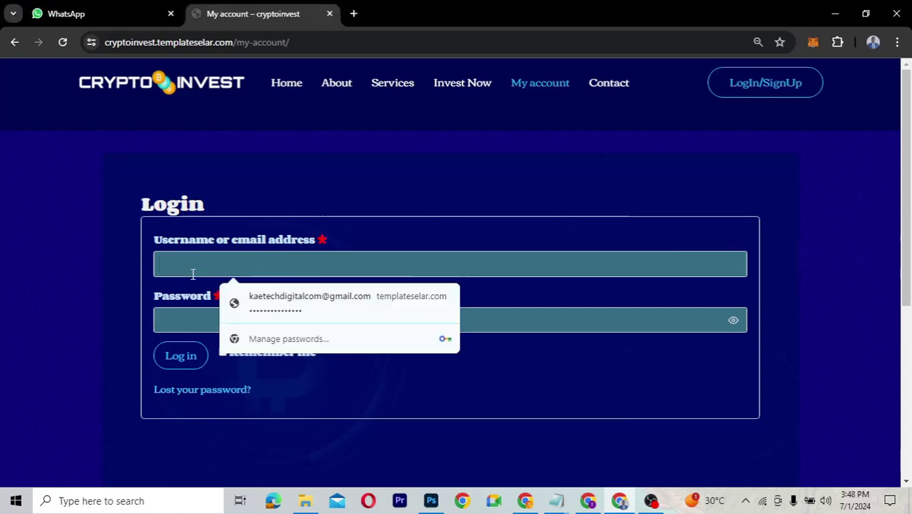
{"action": "type", "text": "in"}
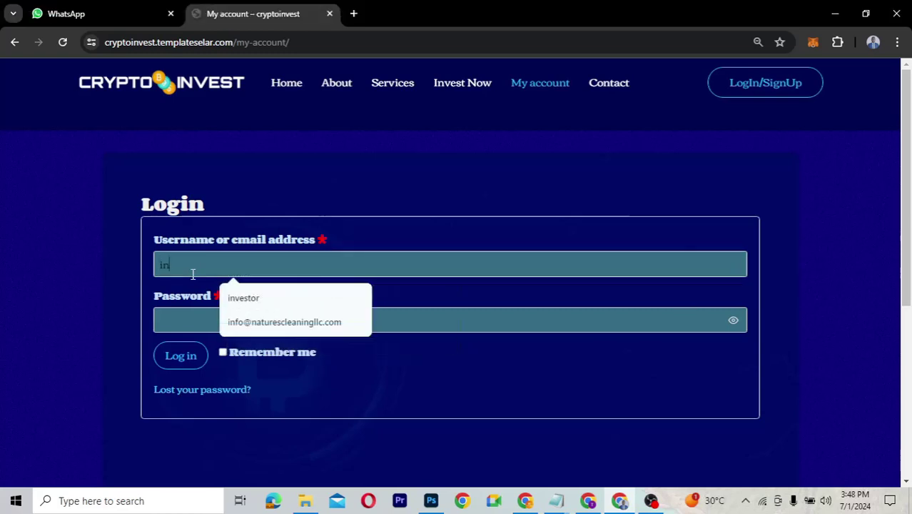
{"action": "type", "text": "vesto"}
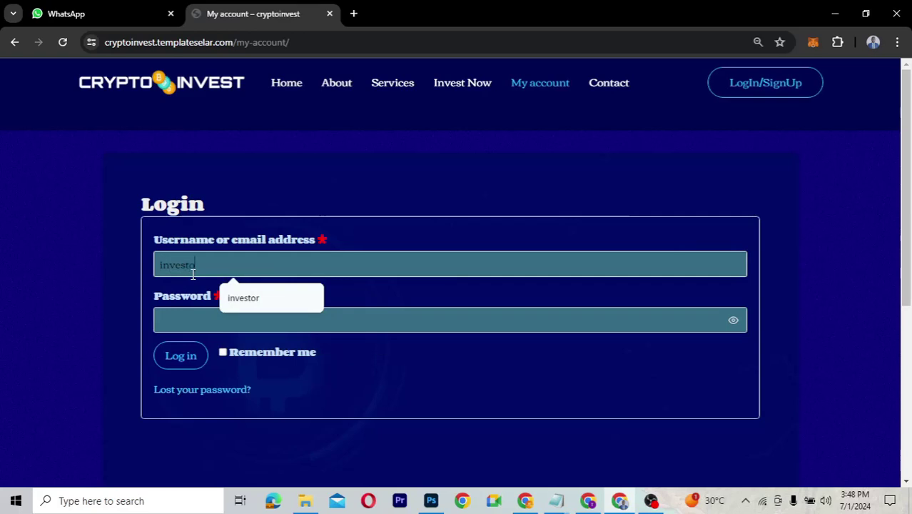
{"action": "type", "text": "r"}
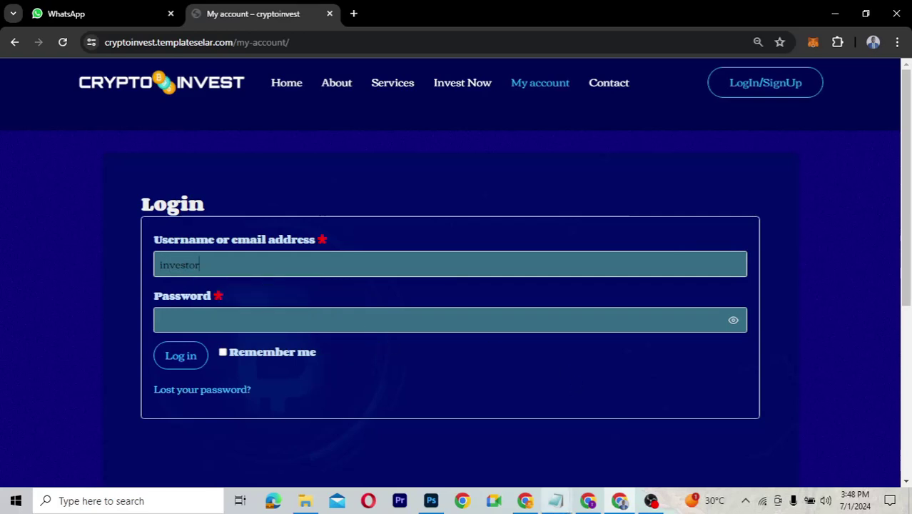
{"action": "mouse_move", "coordinate": [556, 499]}
{"action": "left_click", "coordinate": [598, 437]}
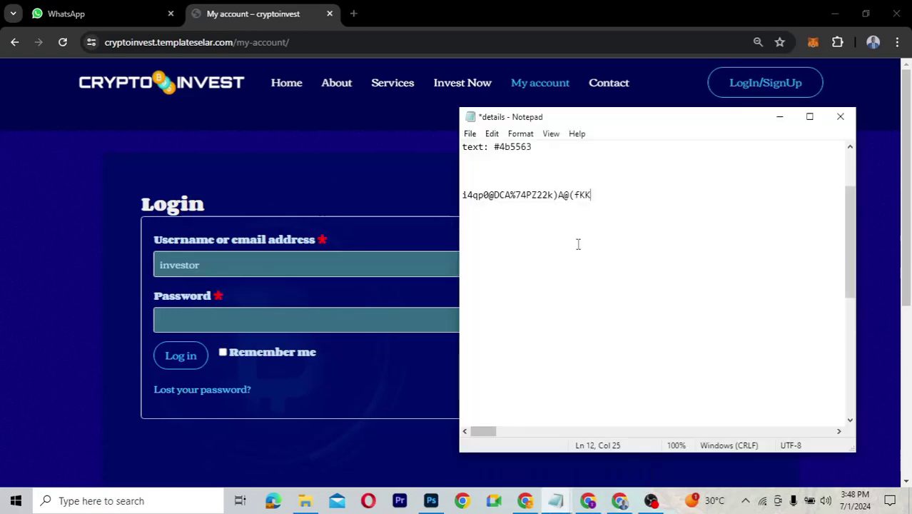
{"action": "left_click_drag", "start_coordinate": [592, 195], "coordinate": [454, 194]}
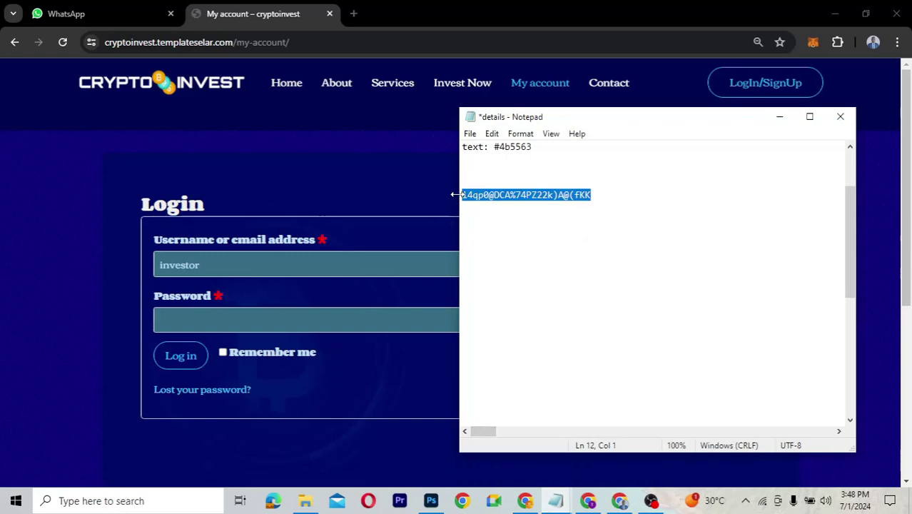
{"action": "left_click", "coordinate": [318, 319]}
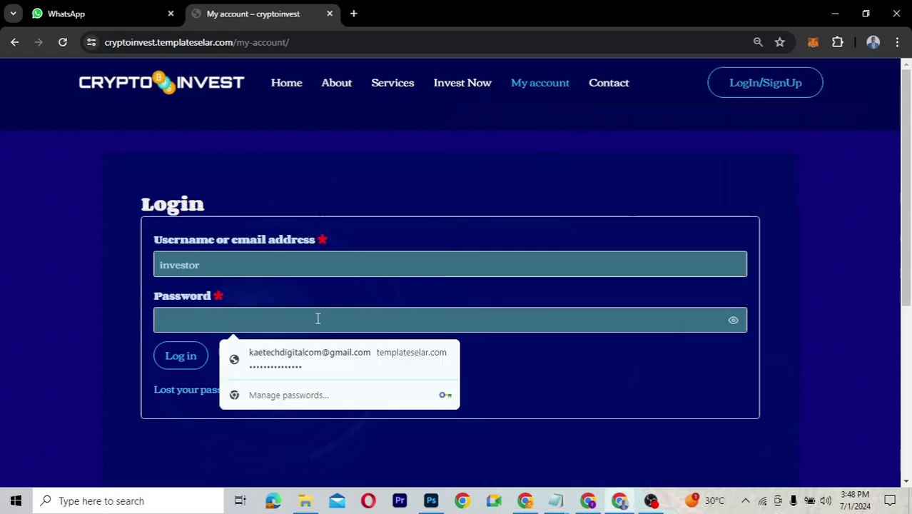
{"action": "key", "text": "ctrl+v"}
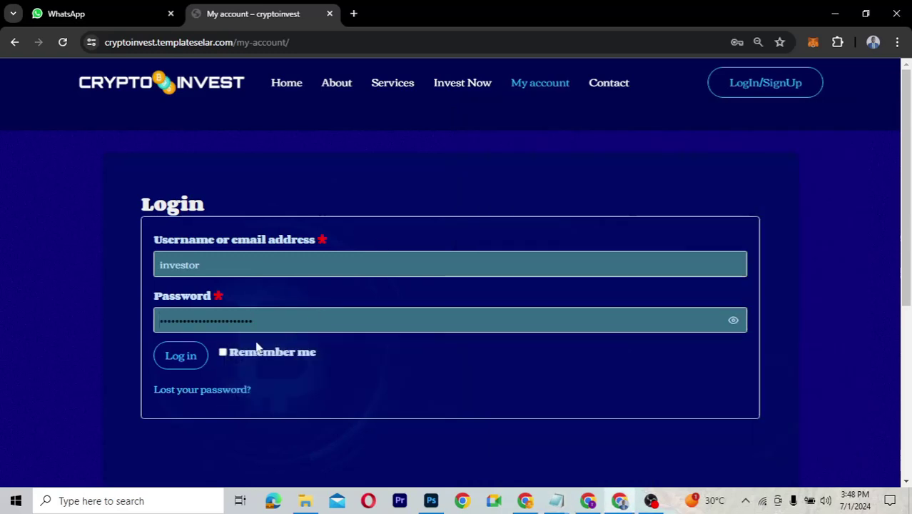
{"action": "left_click", "coordinate": [181, 356]}
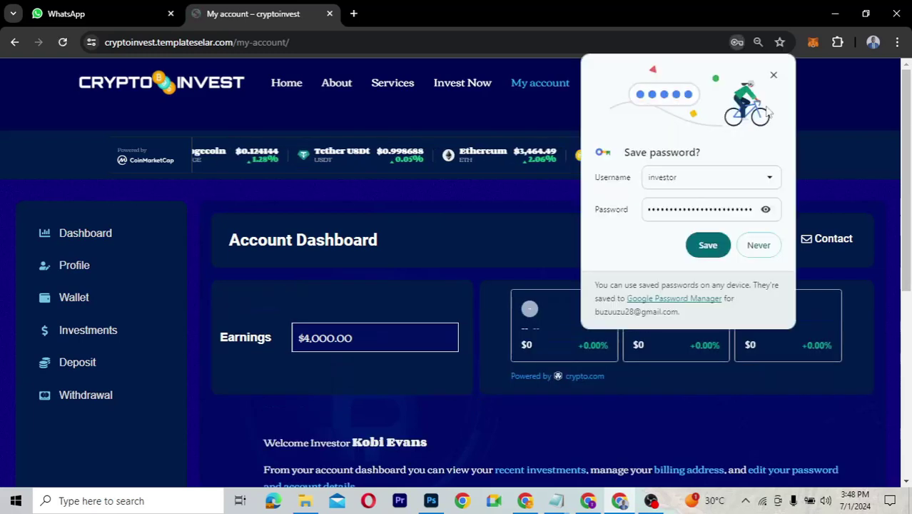
{"action": "left_click", "coordinate": [773, 76]}
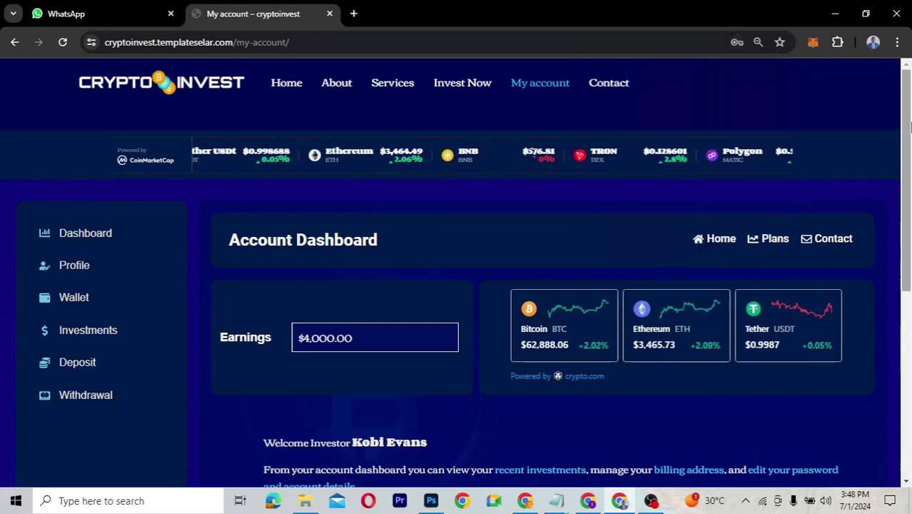
{"action": "left_click_drag", "start_coordinate": [906, 126], "coordinate": [892, 235]}
{"action": "scroll", "coordinate": [900, 189], "scroll_direction": "up", "scroll_amount": 2}
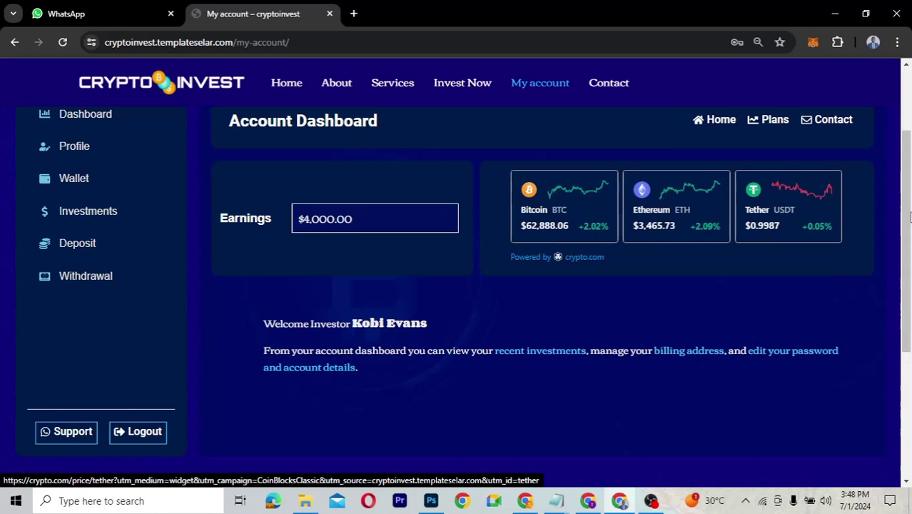
{"action": "left_click_drag", "start_coordinate": [908, 214], "coordinate": [903, 178]}
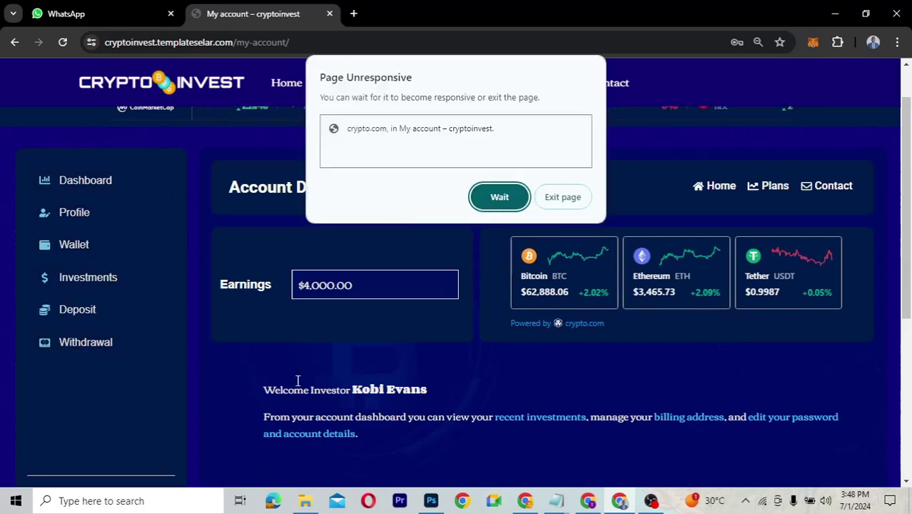
{"action": "left_click", "coordinate": [501, 191]}
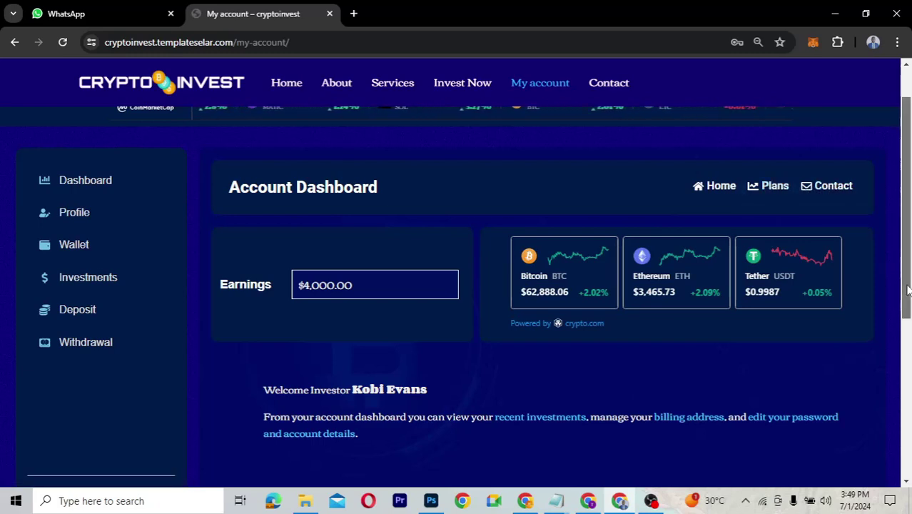
{"action": "left_click_drag", "start_coordinate": [908, 289], "coordinate": [909, 238]}
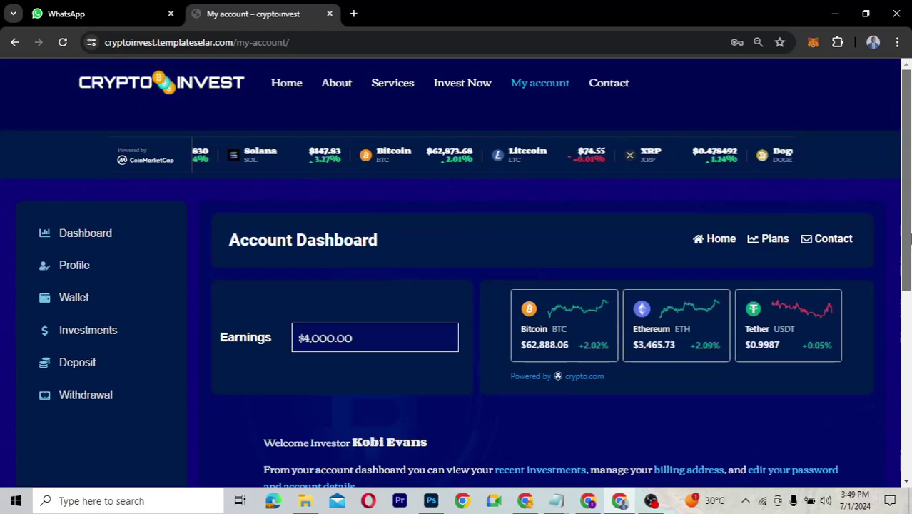
{"action": "left_click_drag", "start_coordinate": [909, 238], "coordinate": [903, 260]}
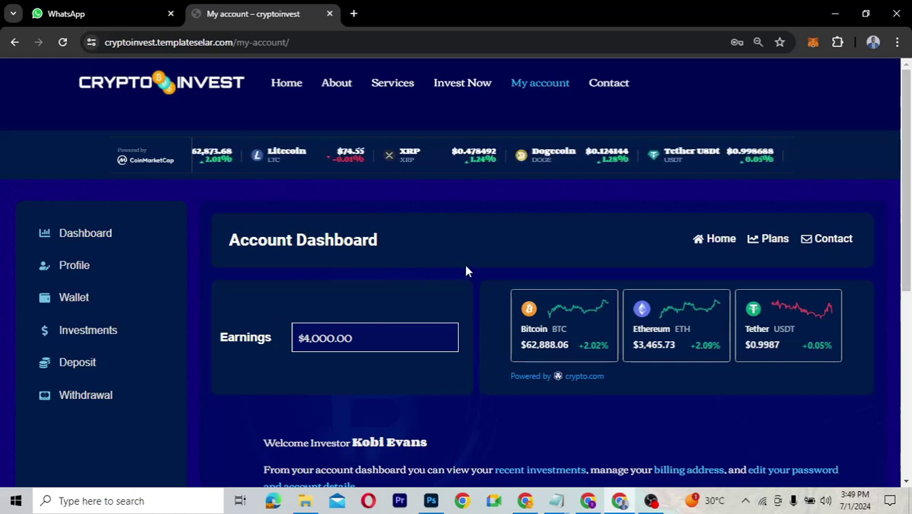
Open the Deposit page and select the Enter Amount field below the $4,000.00 wallet balance
{"action": "left_click", "coordinate": [86, 365]}
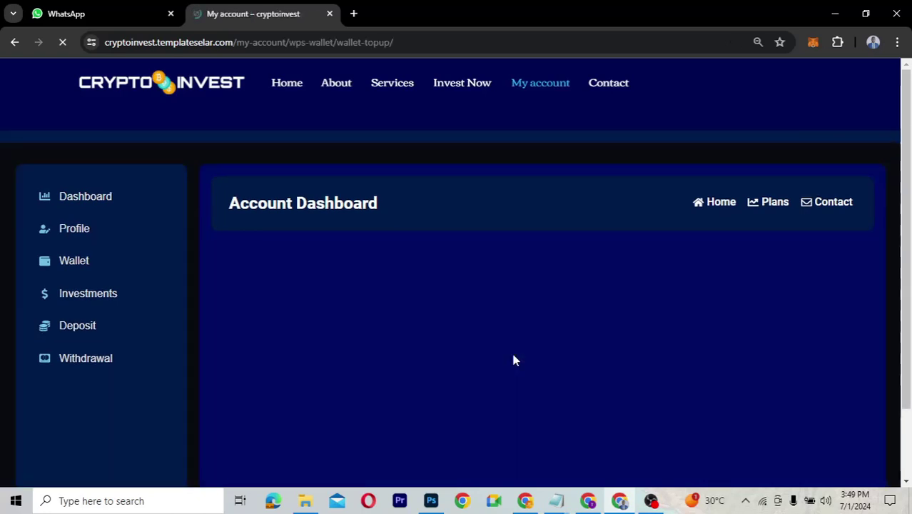
{"action": "scroll", "coordinate": [643, 357], "scroll_direction": "down", "scroll_amount": 2}
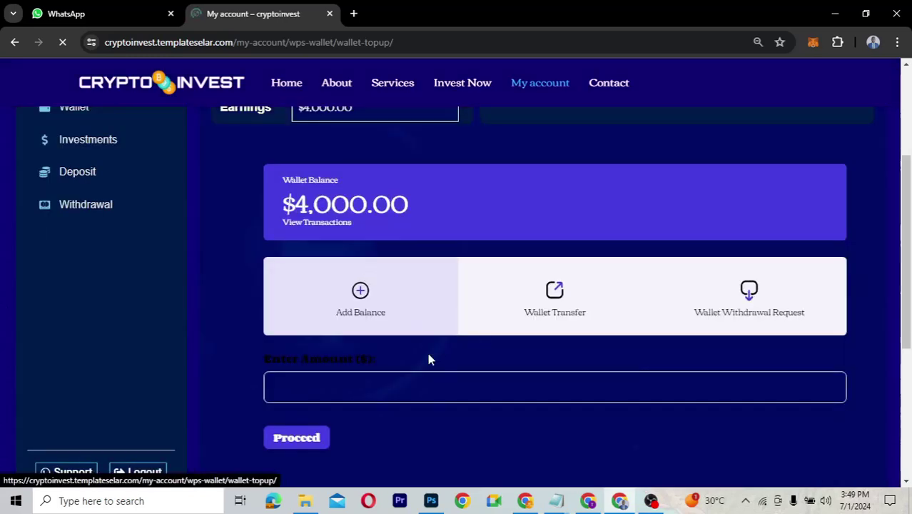
{"action": "left_click", "coordinate": [301, 390]}
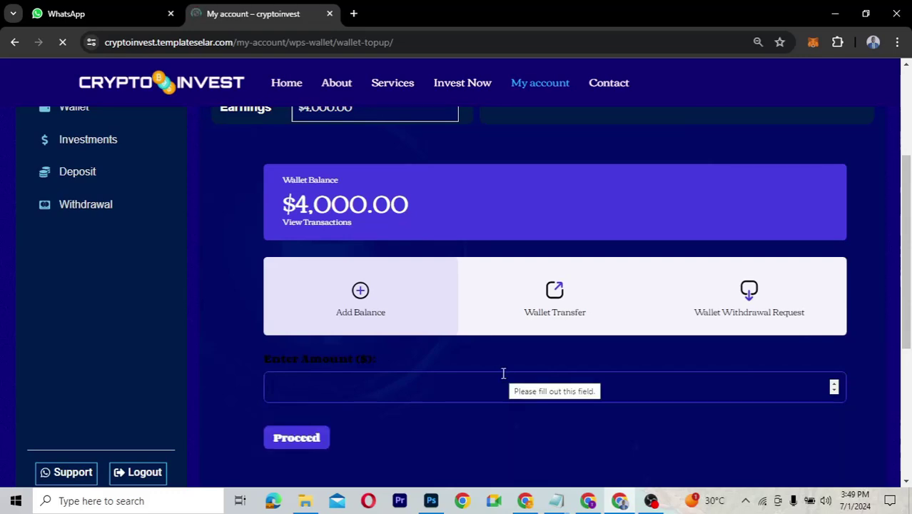
{"action": "scroll", "coordinate": [504, 373], "scroll_direction": "up", "scroll_amount": 2}
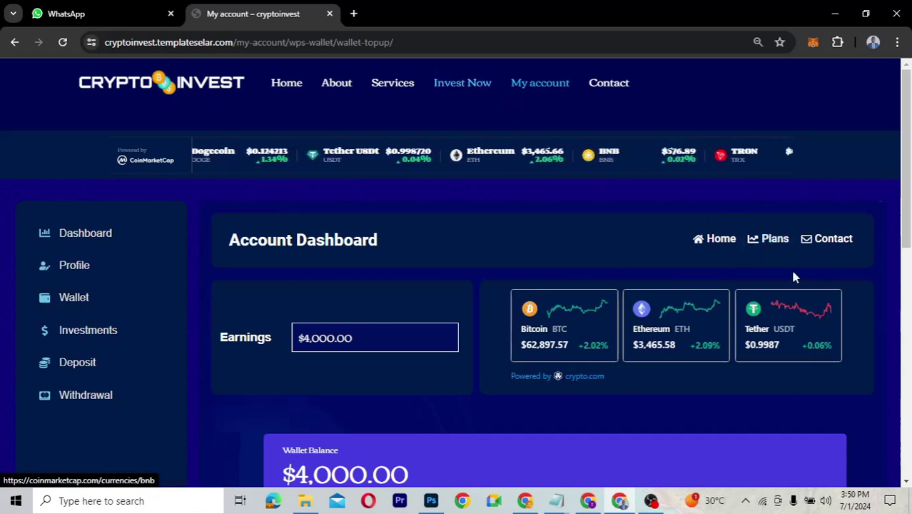
Open the Plans page and the Silver Investment Package details
{"action": "left_click", "coordinate": [767, 239]}
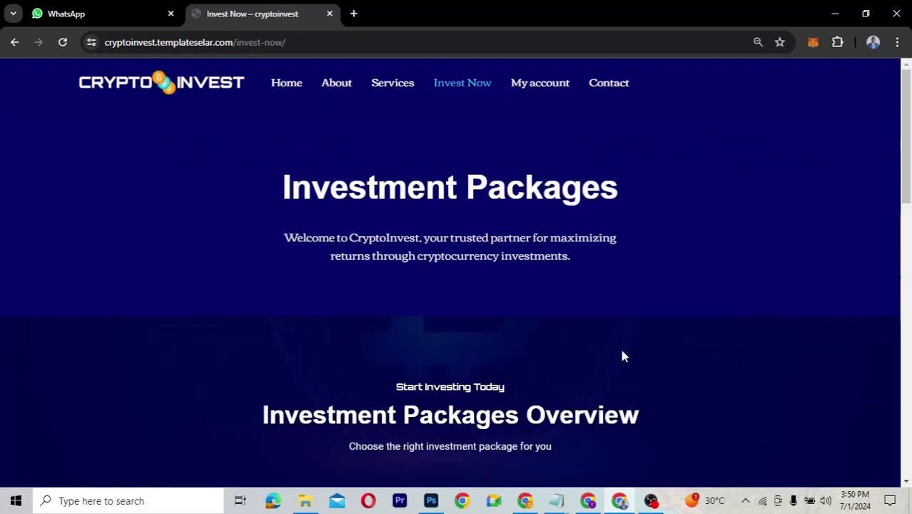
{"action": "scroll", "coordinate": [622, 354], "scroll_direction": "down", "scroll_amount": 3}
{"action": "scroll", "coordinate": [622, 355], "scroll_direction": "down", "scroll_amount": 2}
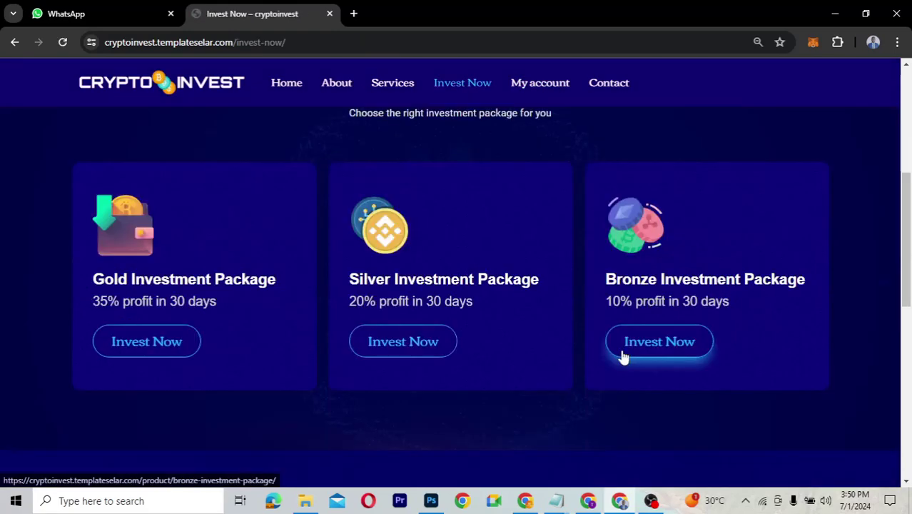
{"action": "left_click", "coordinate": [389, 351]}
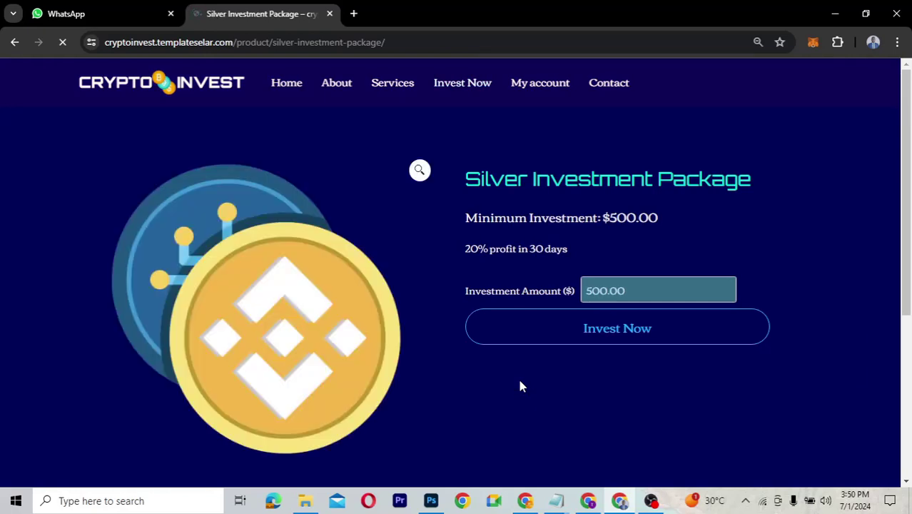
{"action": "scroll", "coordinate": [520, 386], "scroll_direction": "down", "scroll_amount": 1}
{"action": "scroll", "coordinate": [520, 386], "scroll_direction": "up", "scroll_amount": 1}
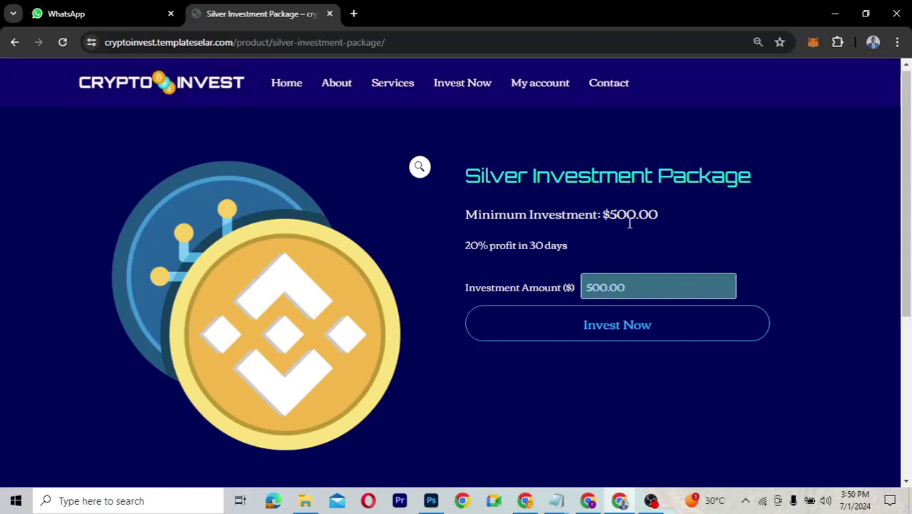
Change the investment amount from 500.00 to 900.00 and invest in the Silver package
{"action": "left_click", "coordinate": [591, 286]}
{"action": "key", "text": "BackSpace"}
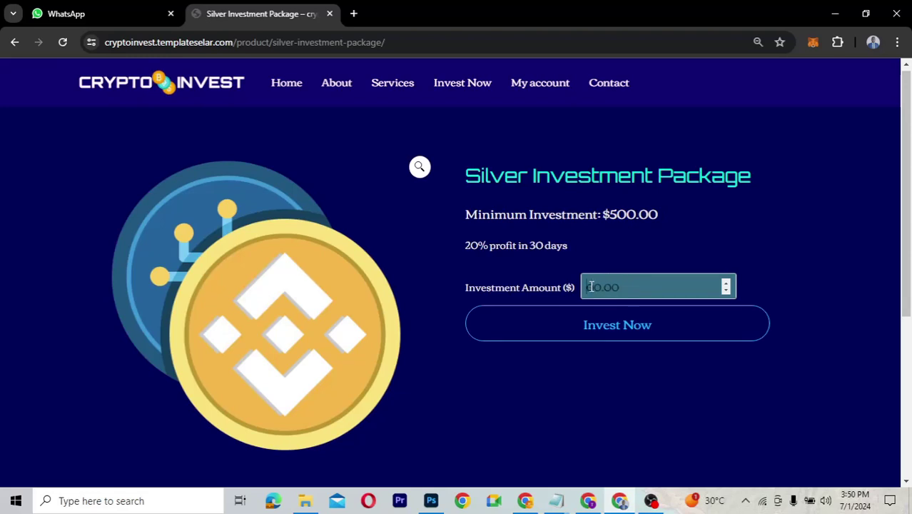
{"action": "type", "text": "5"}
{"action": "left_click", "coordinate": [640, 283]}
{"action": "key", "text": "BackSpace"}
{"action": "key", "text": "Home"}
{"action": "key", "text": "Delete"}
{"action": "type", "text": "900.00"}
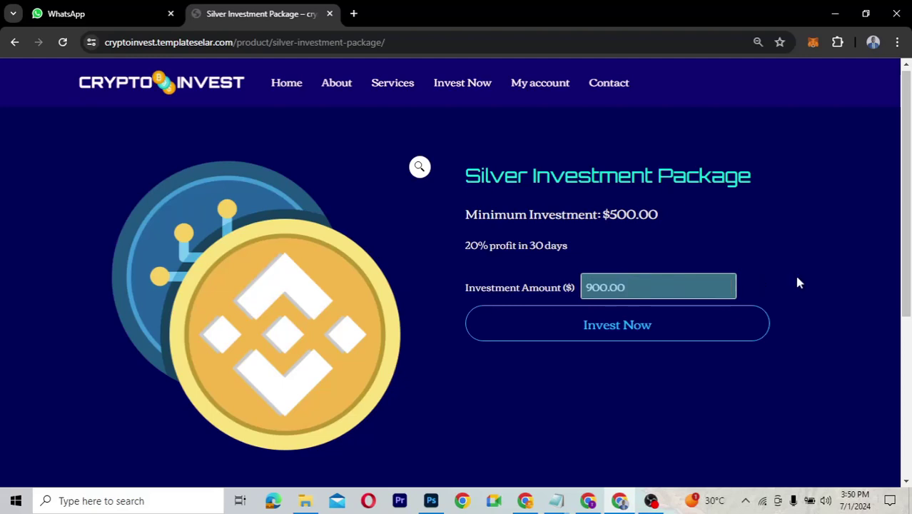
{"action": "left_click", "coordinate": [606, 330]}
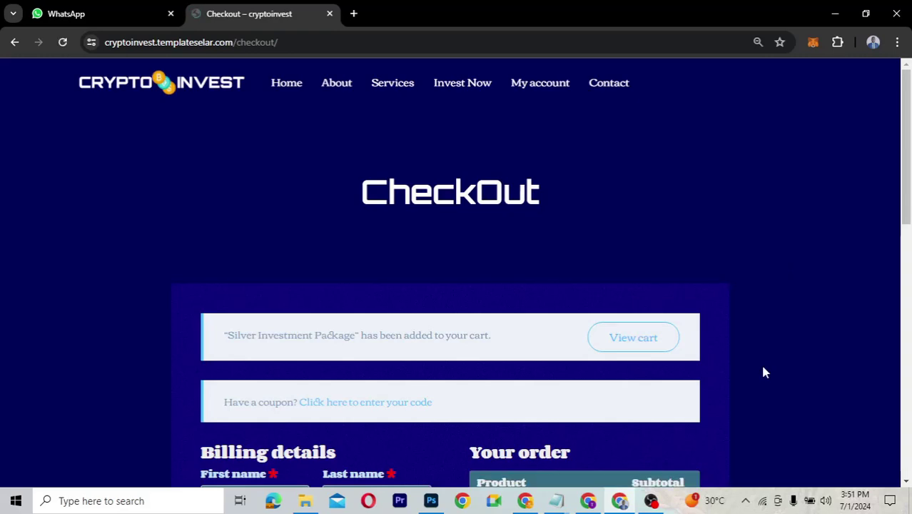
Choose Pay With Cryptocurrency and select 1,901.90 USDT as the payment currency
{"action": "scroll", "coordinate": [763, 366], "scroll_direction": "down", "scroll_amount": 1}
{"action": "scroll", "coordinate": [763, 371], "scroll_direction": "down", "scroll_amount": 4}
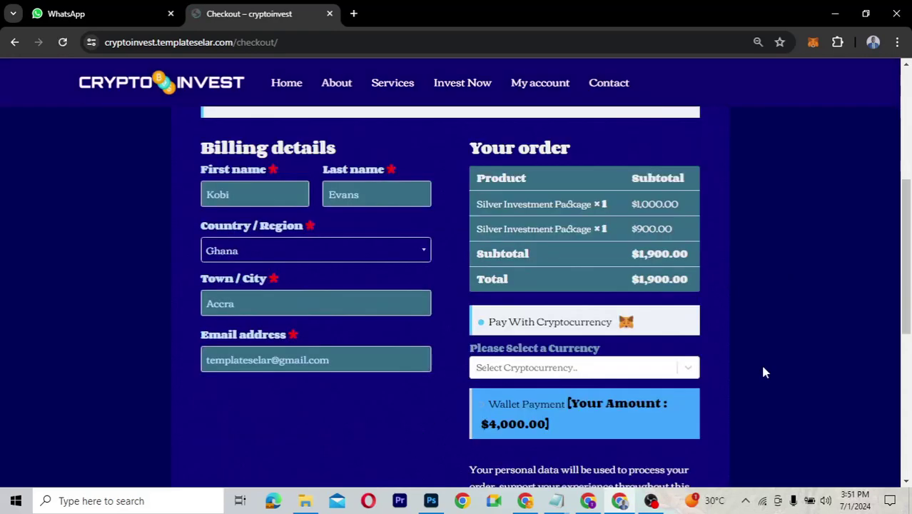
{"action": "scroll", "coordinate": [763, 372], "scroll_direction": "down", "scroll_amount": 1}
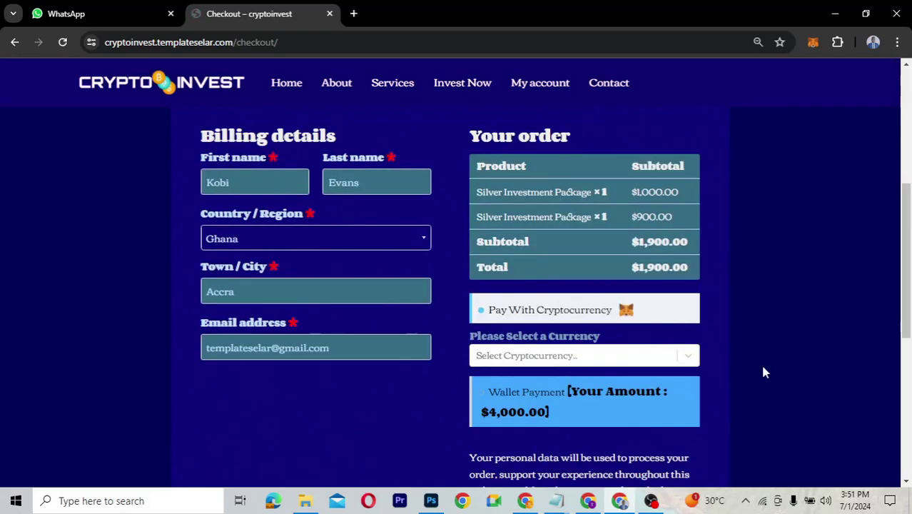
{"action": "scroll", "coordinate": [763, 372], "scroll_direction": "down", "scroll_amount": 1}
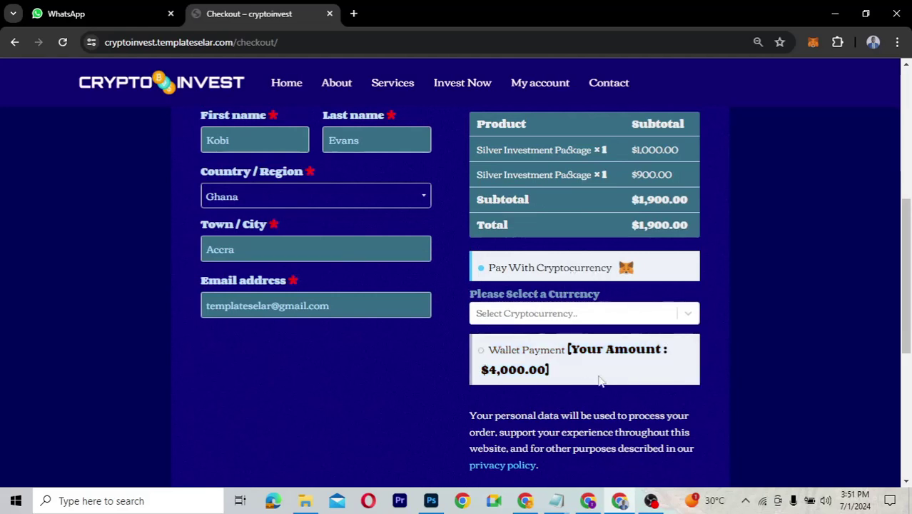
{"action": "left_click", "coordinate": [584, 347]}
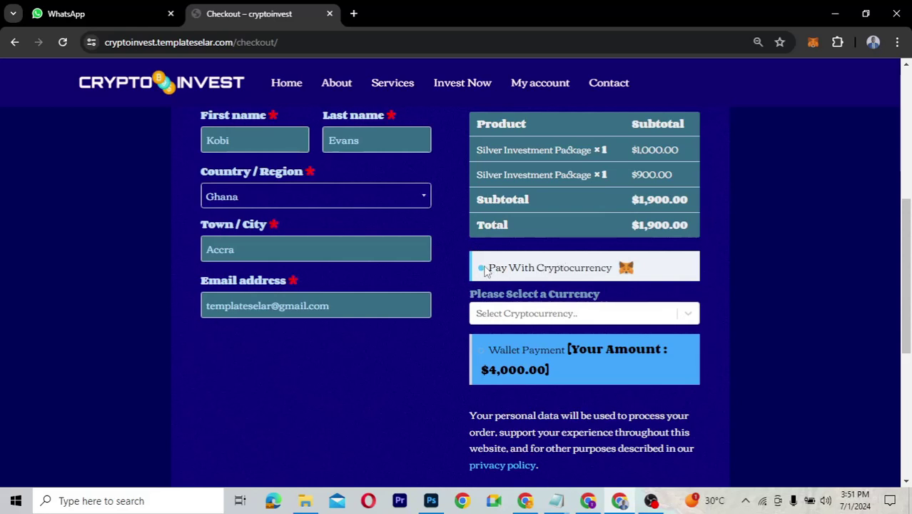
{"action": "left_click", "coordinate": [534, 318]}
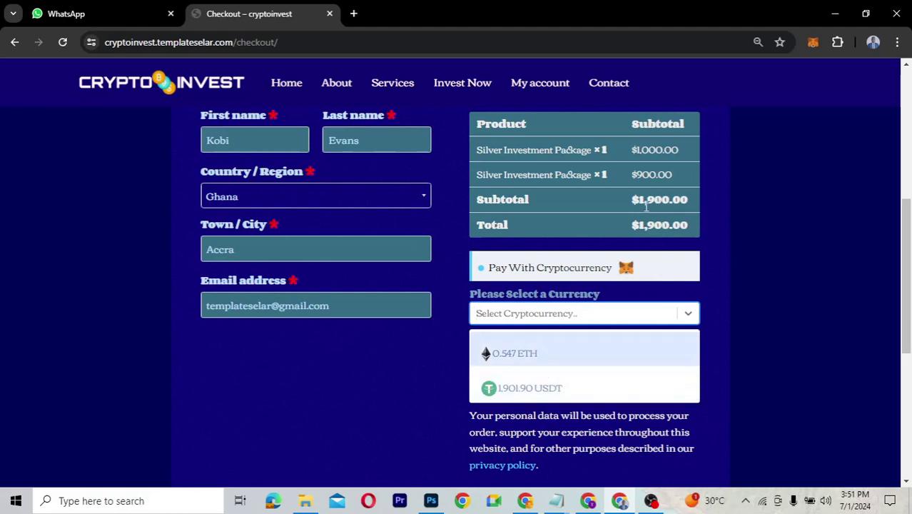
{"action": "left_click", "coordinate": [543, 387]}
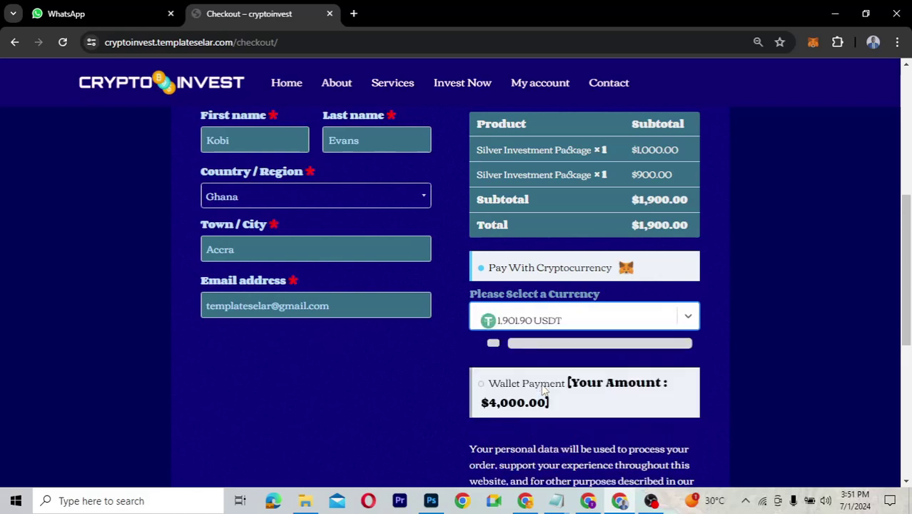
{"action": "left_click", "coordinate": [537, 383]}
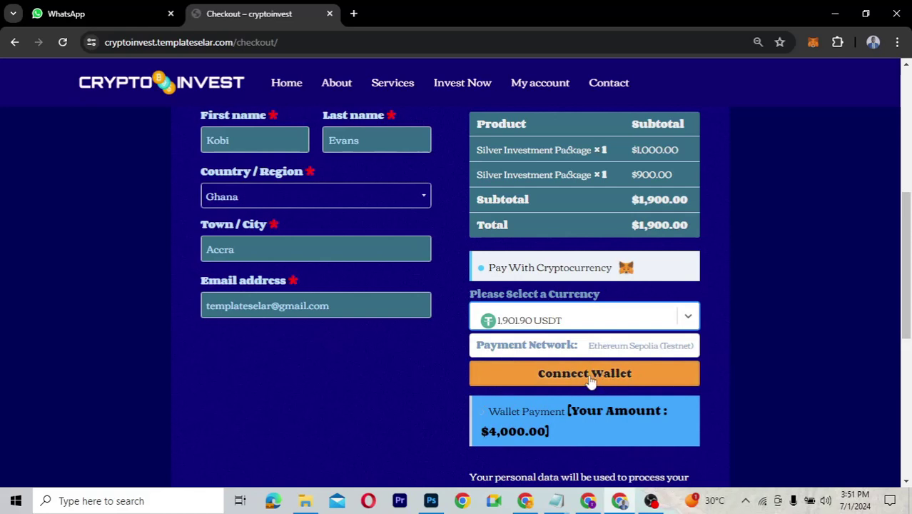
Open the MetaMask extension, then switch to Wallet Payment and confirm the $1,900.00 order
{"action": "left_click", "coordinate": [814, 43]}
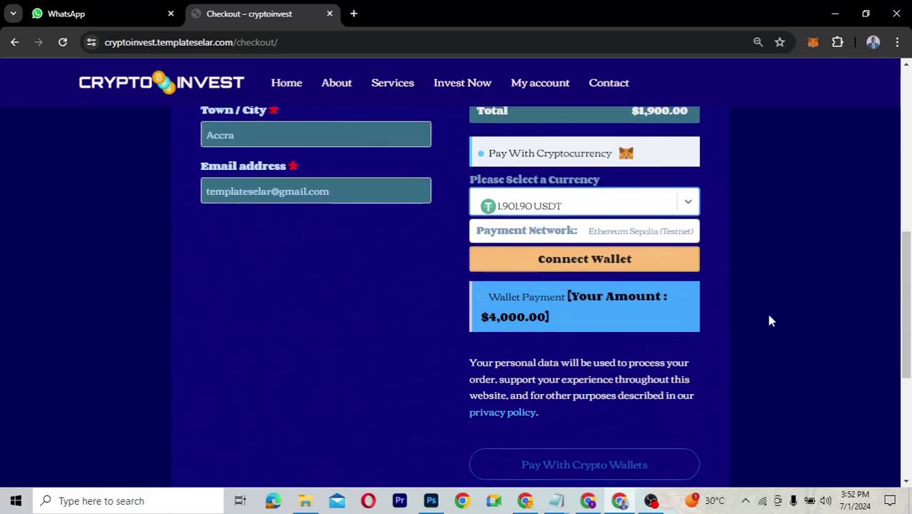
{"action": "left_click", "coordinate": [621, 312]}
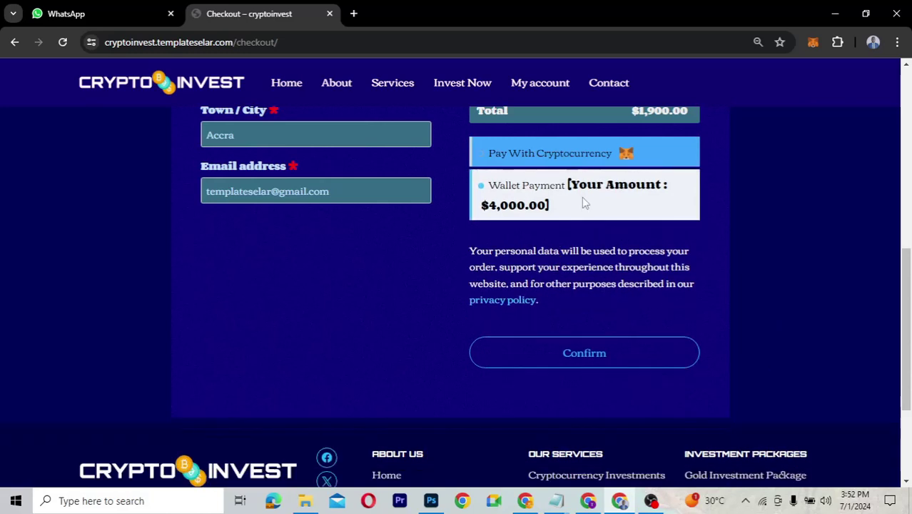
{"action": "left_click", "coordinate": [587, 351]}
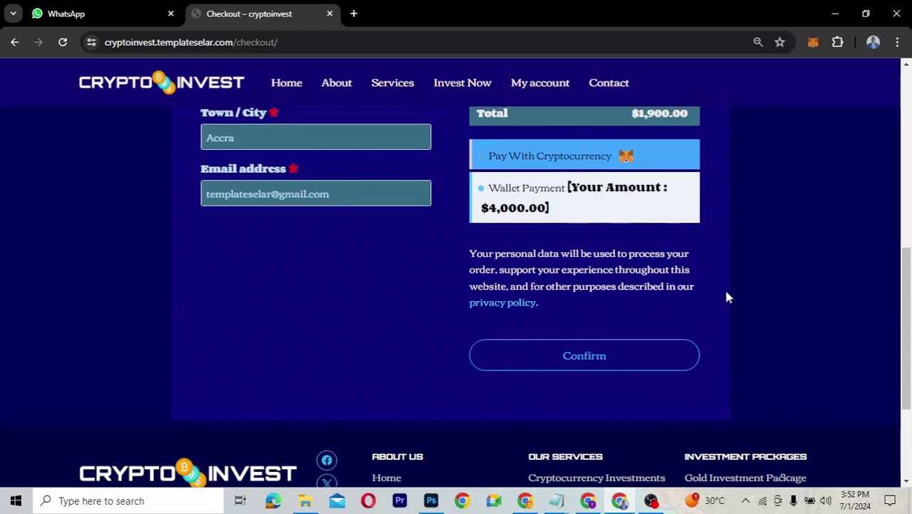